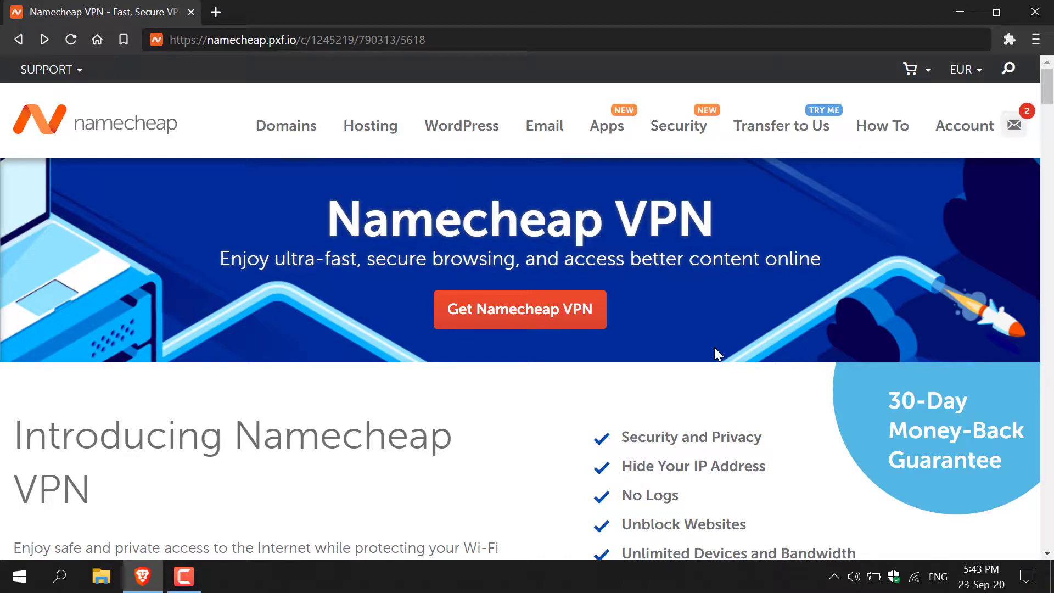
Reload the affiliate link so it redirects to namecheap.com/vpn
click(632, 34)
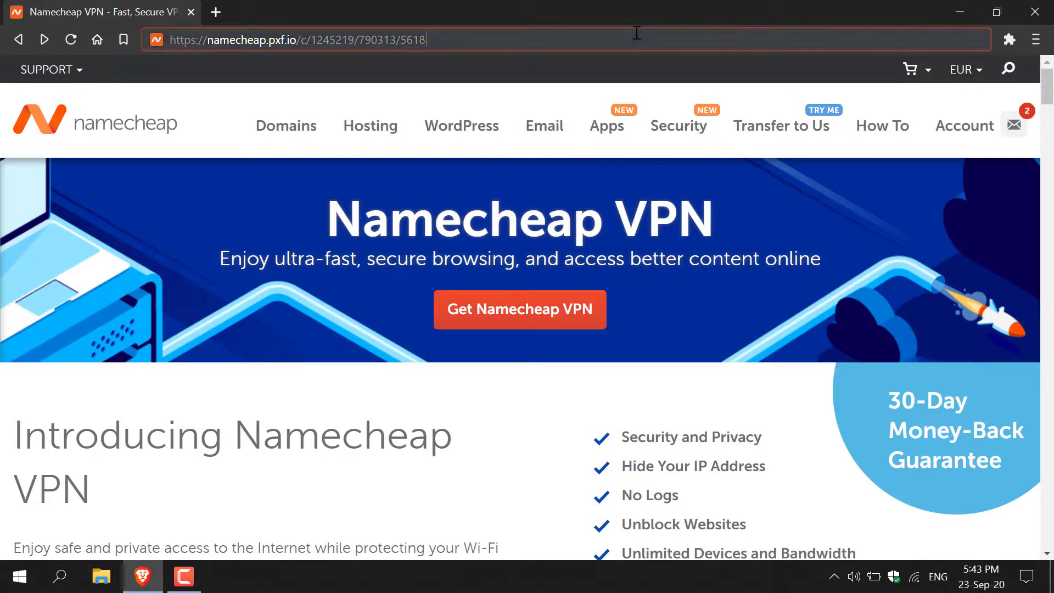
key(Return)
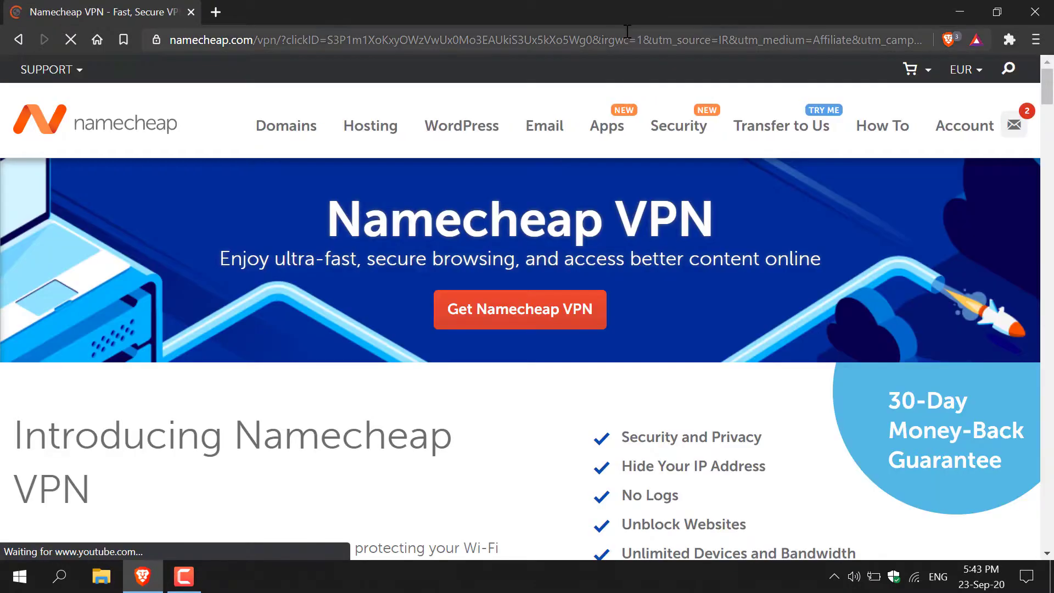
Scroll down to the Choose Your Plan cards showing the 3 Year, 1 Year and Monthly plans
scroll(520, 308, down, 2)
scroll(916, 217, down, 10)
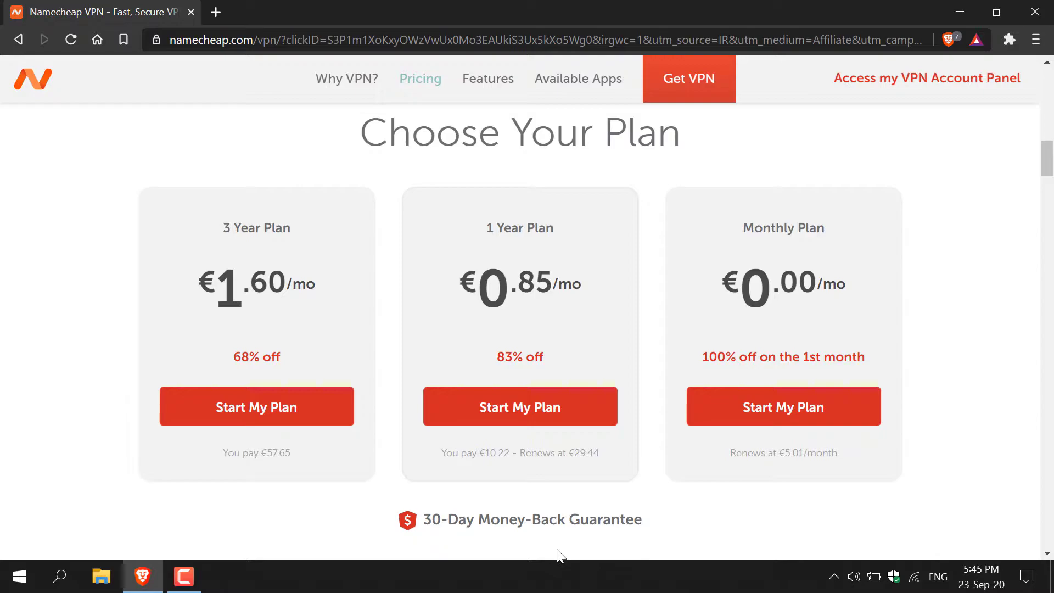
drag(1047, 154, 1049, 232)
scroll(302, 380, up, 1)
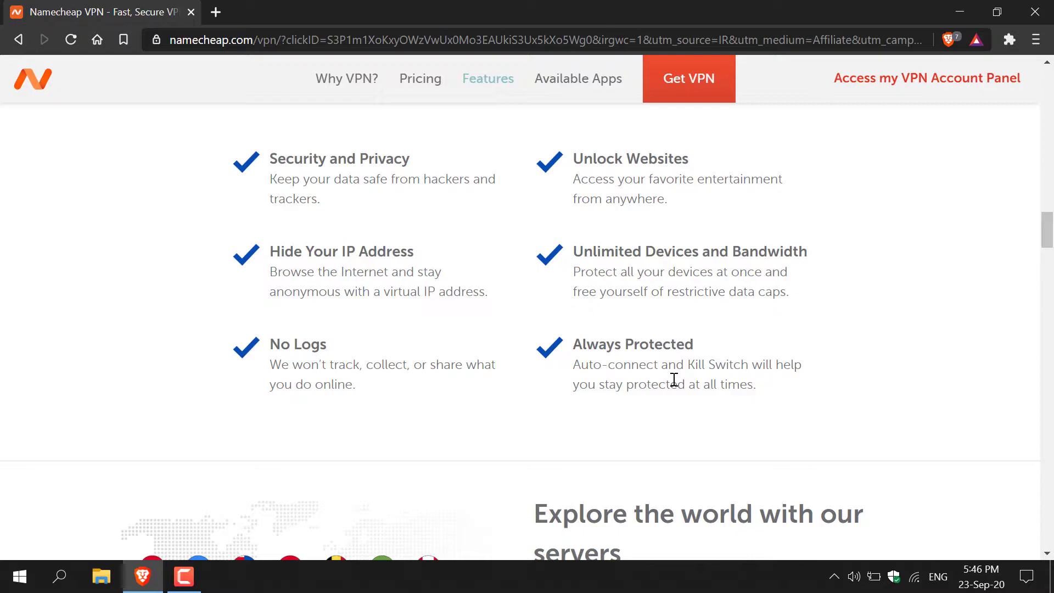
drag(1045, 235, 1050, 265)
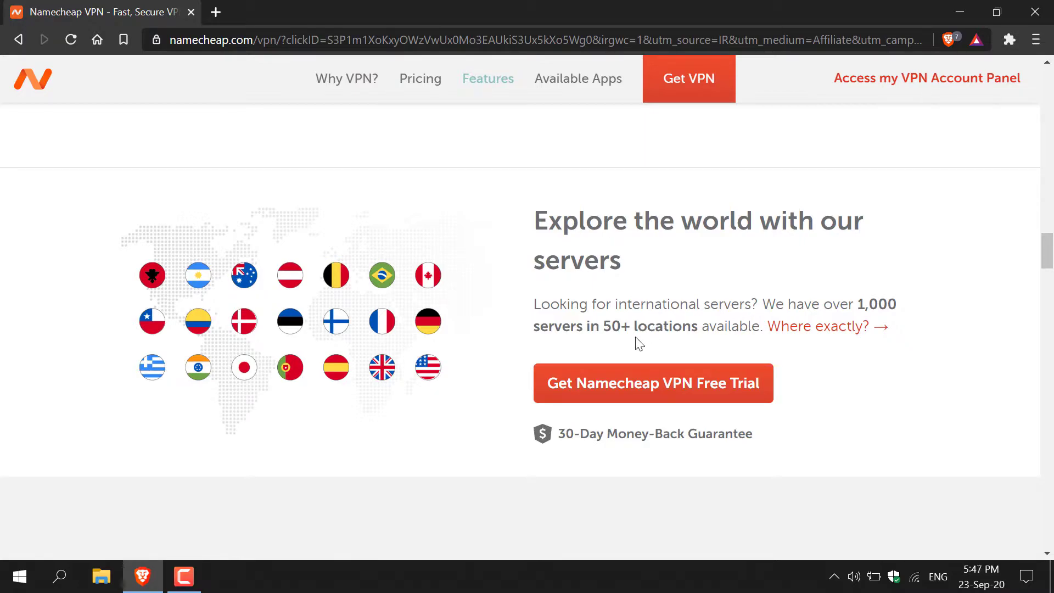
scroll(637, 343, down, 6)
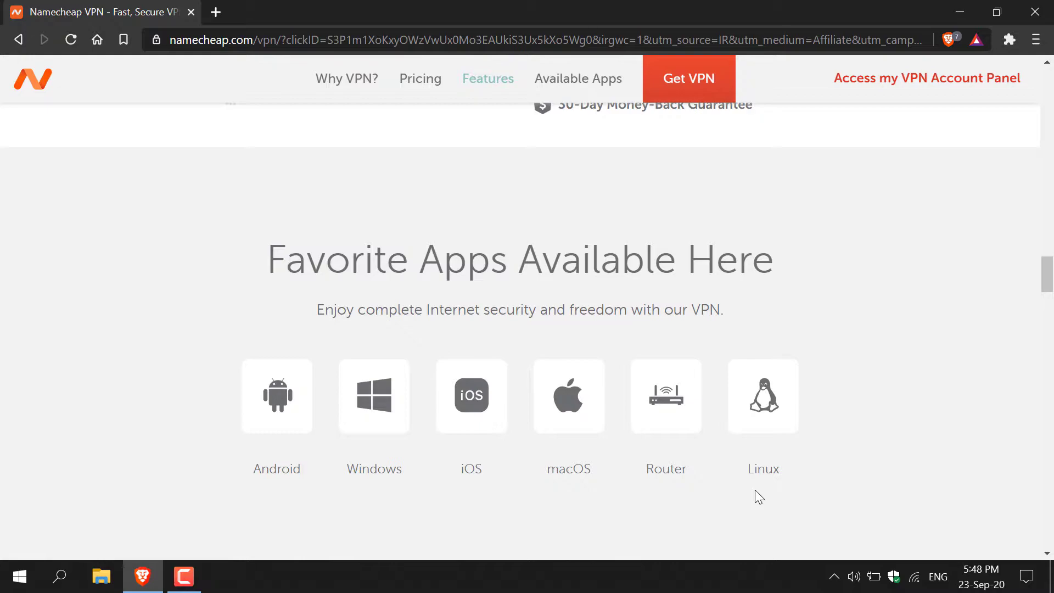
drag(1049, 280, 1051, 324)
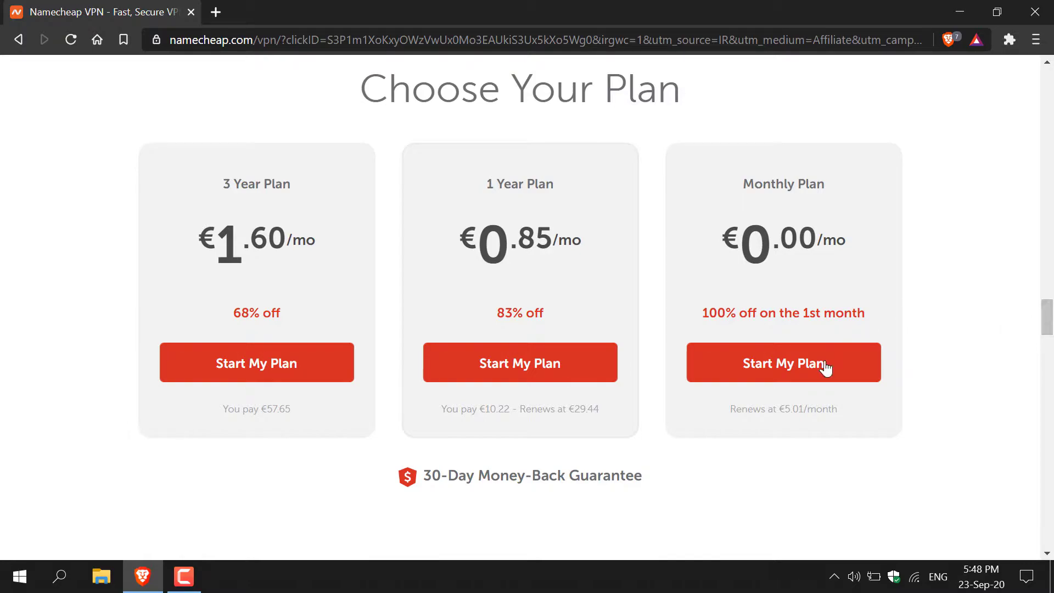
Start the Monthly Plan with its free first month and confirm the $0.00 purchase
click(832, 372)
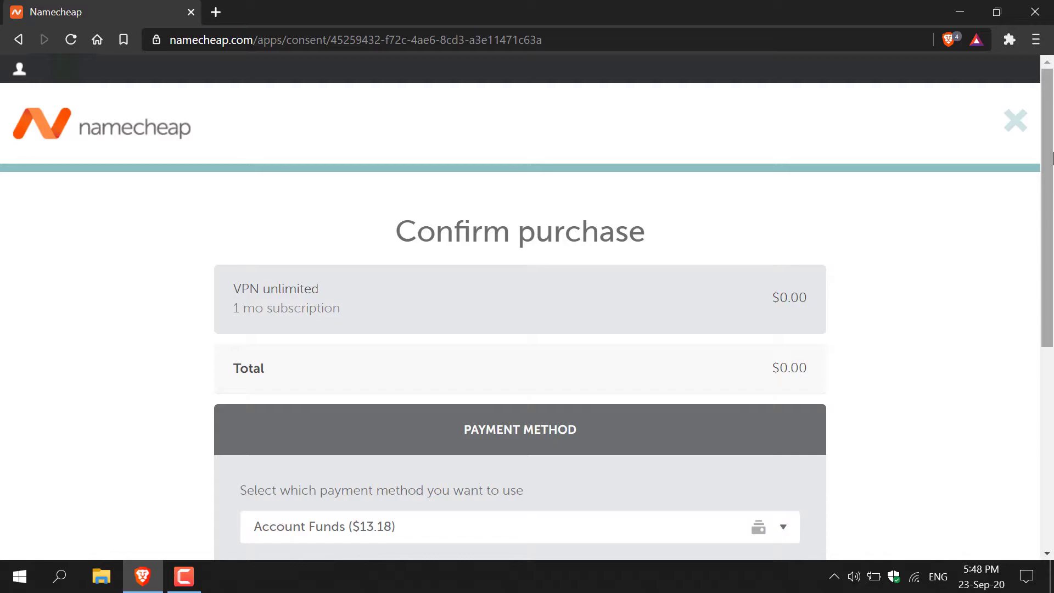
drag(1051, 159, 1050, 255)
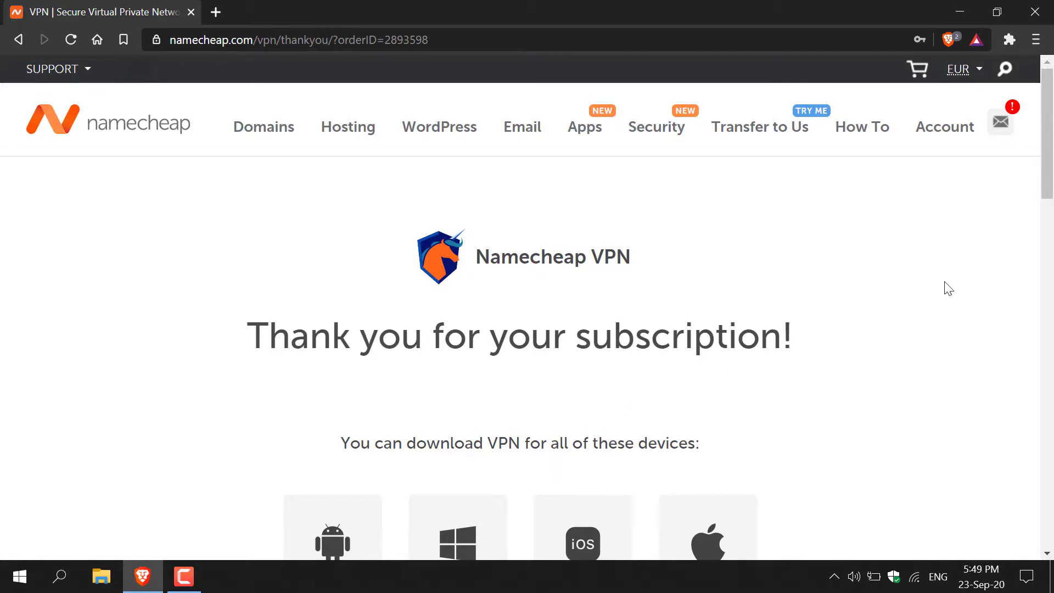
Download the Windows installer NamecheapVPN-Install-2.2.1.0.msi and show its download options
drag(1052, 173, 1053, 208)
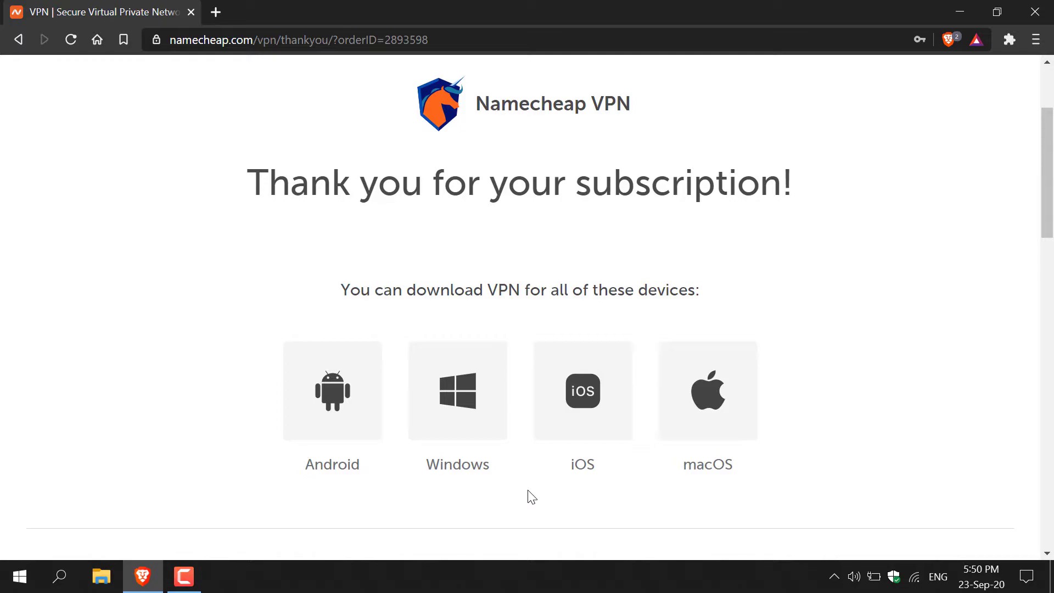
click(435, 405)
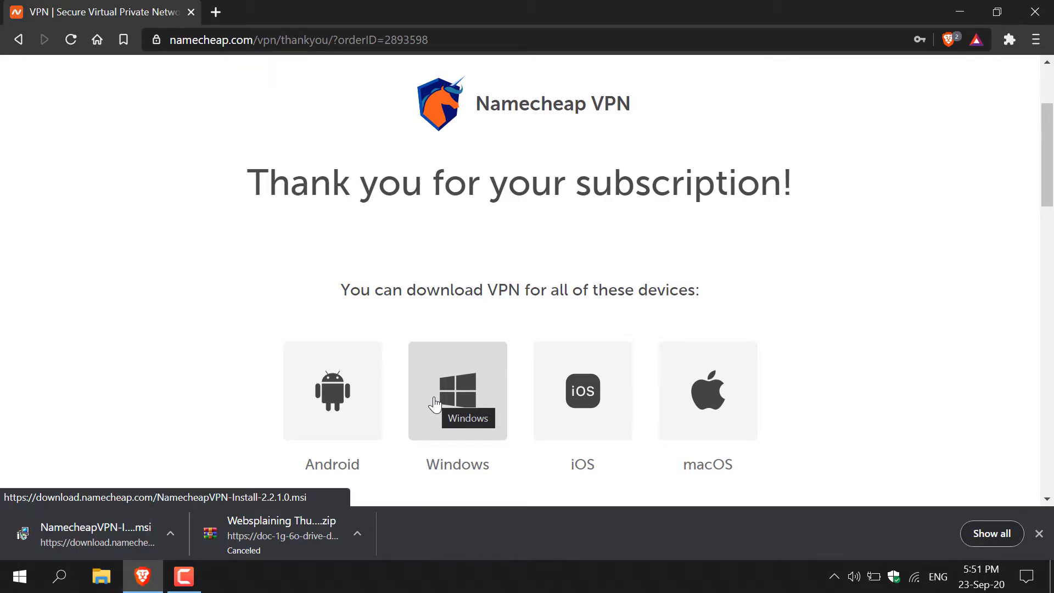
click(179, 539)
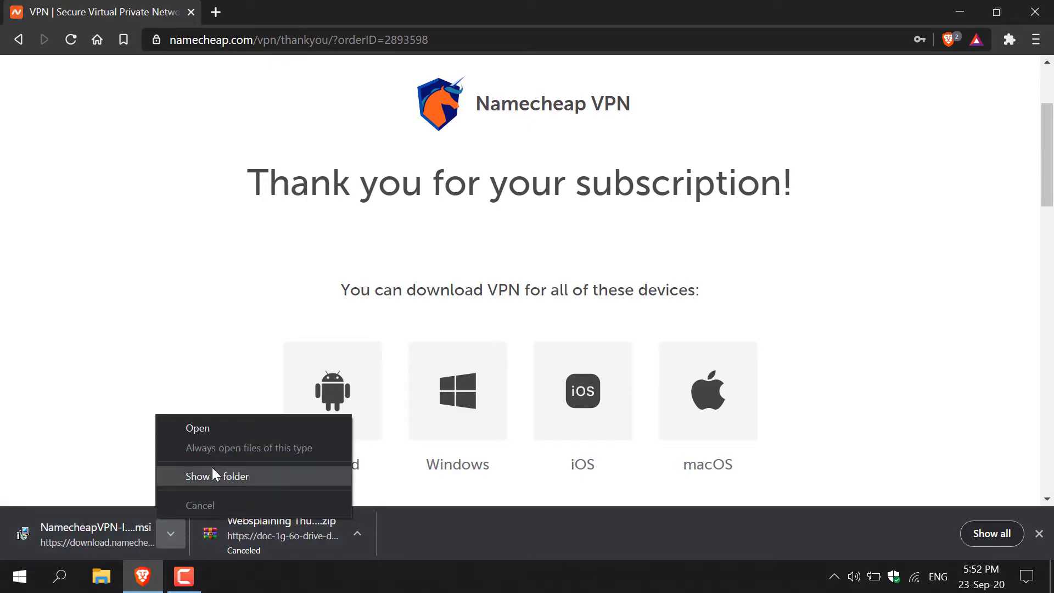
Run the downloaded installer, accept the licence terms, install, and finish the setup wizard
click(226, 433)
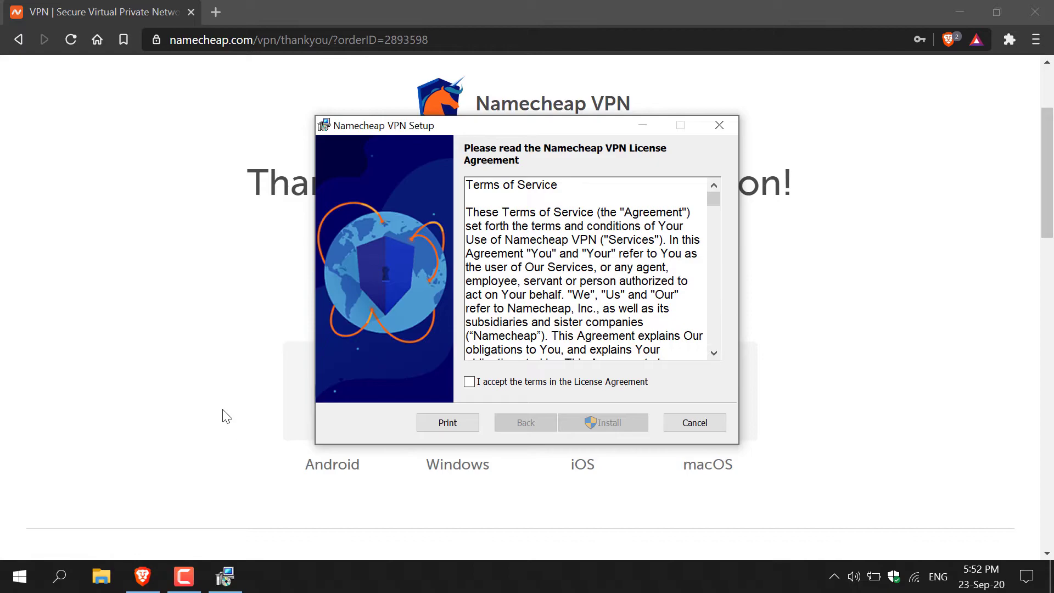
click(469, 381)
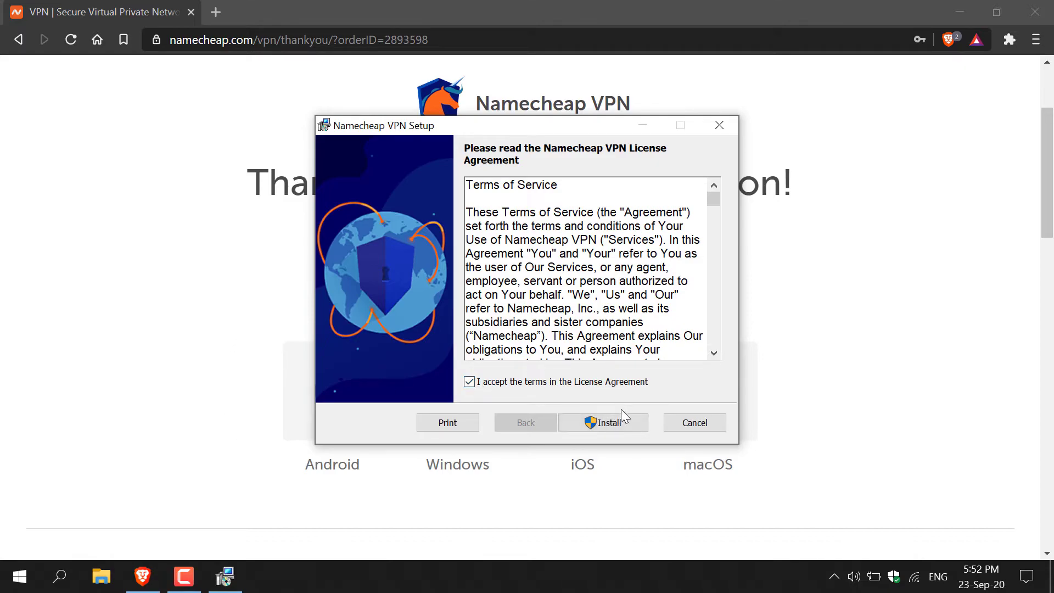
click(607, 422)
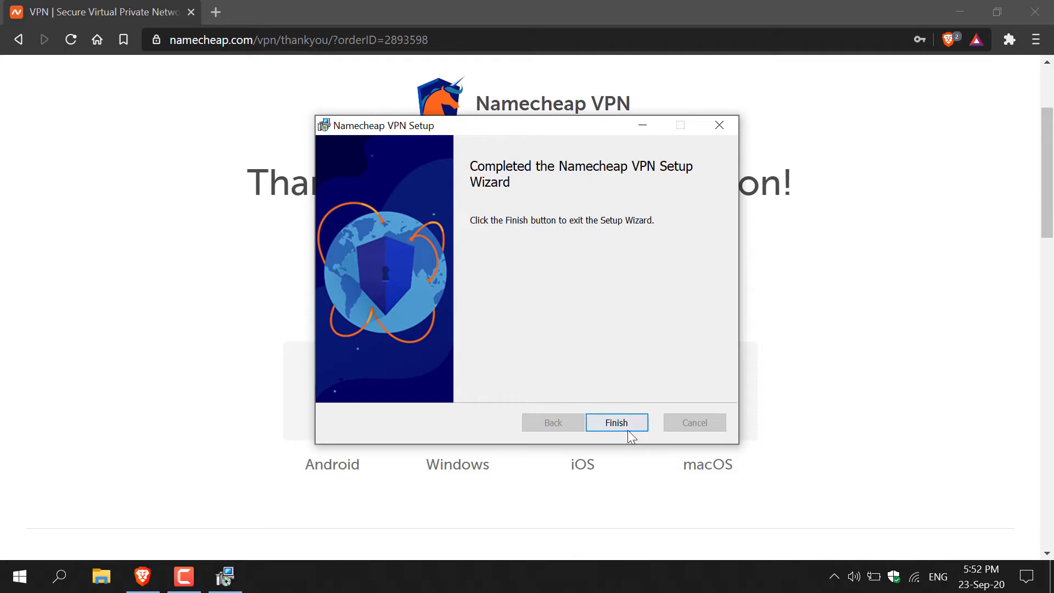
click(623, 425)
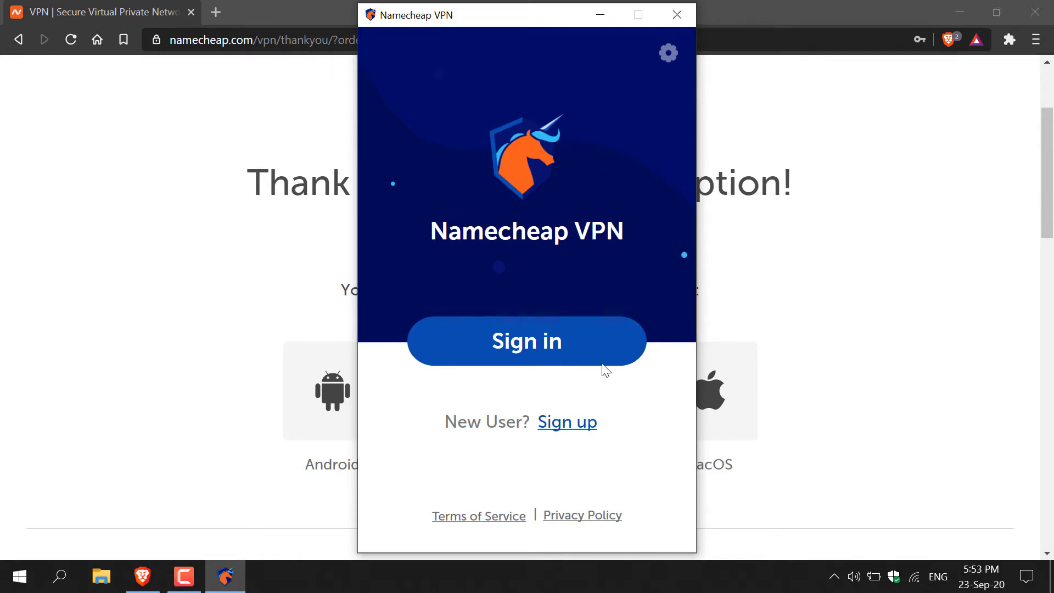
Sign in with the pasted account username and password, then accept the data collection notice
click(591, 345)
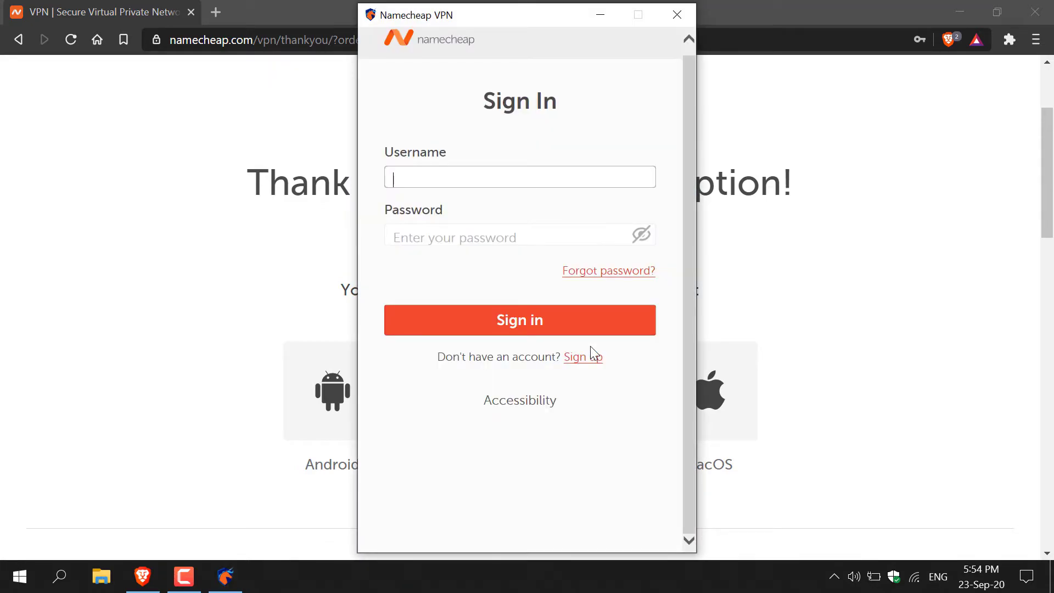
key(ctrl+v)
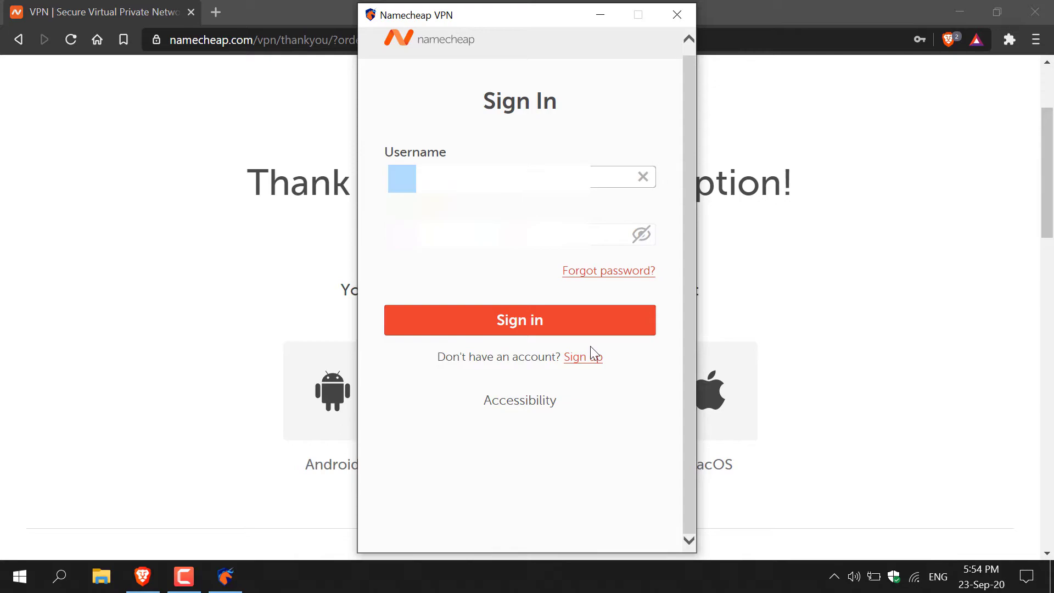
key(Tab)
key(ctrl+v)
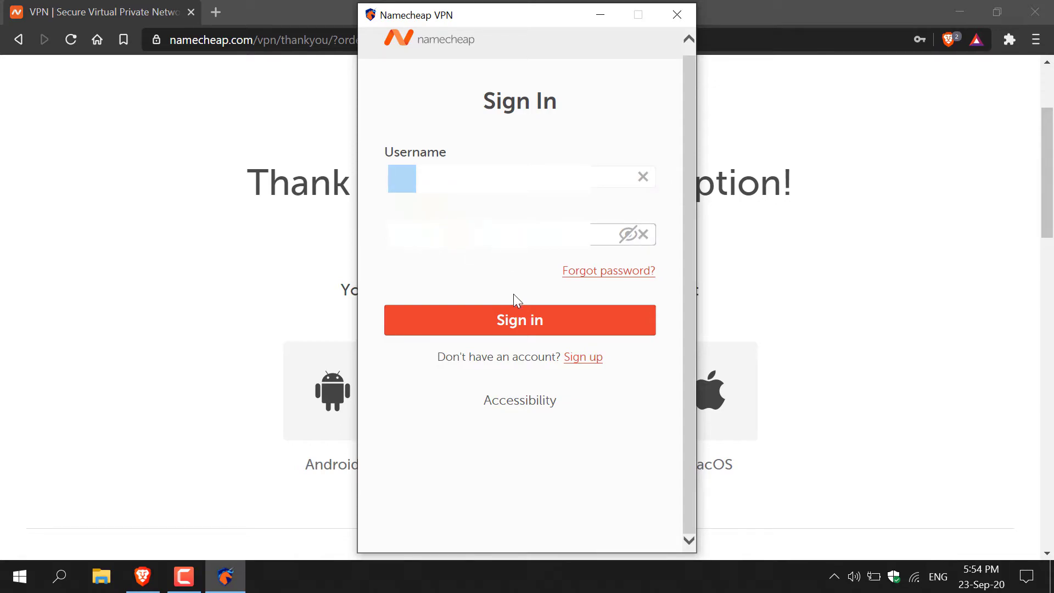
click(516, 324)
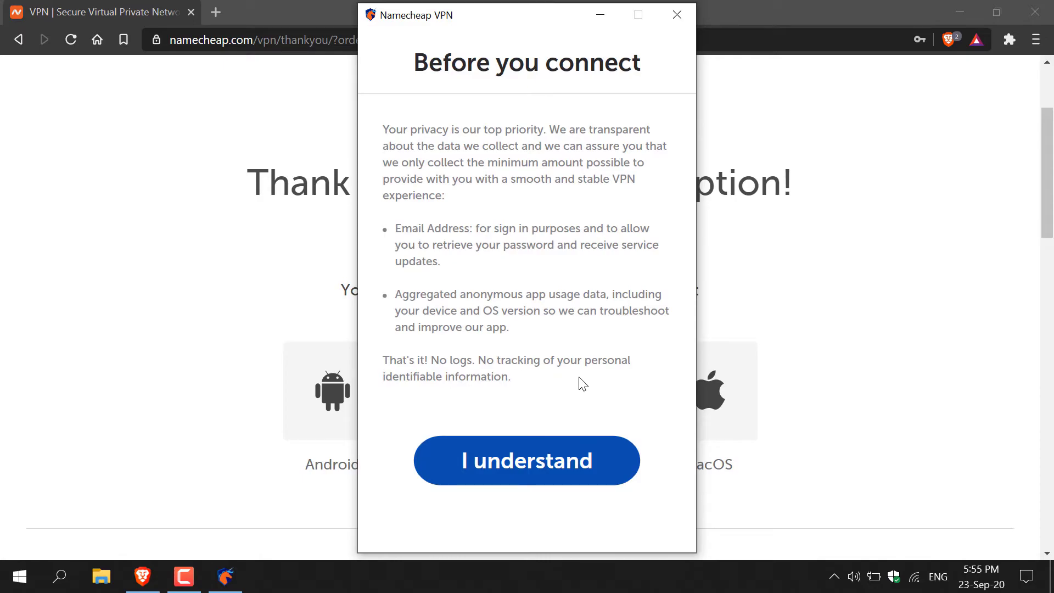
click(562, 462)
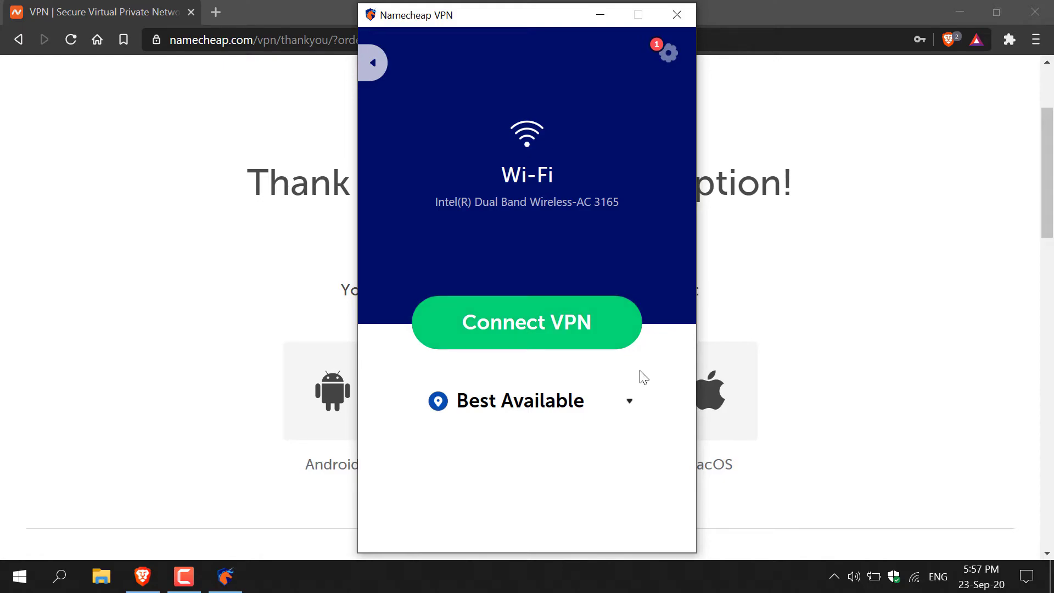
Expand the window to the full Locations list and scroll down toward Spain
click(383, 64)
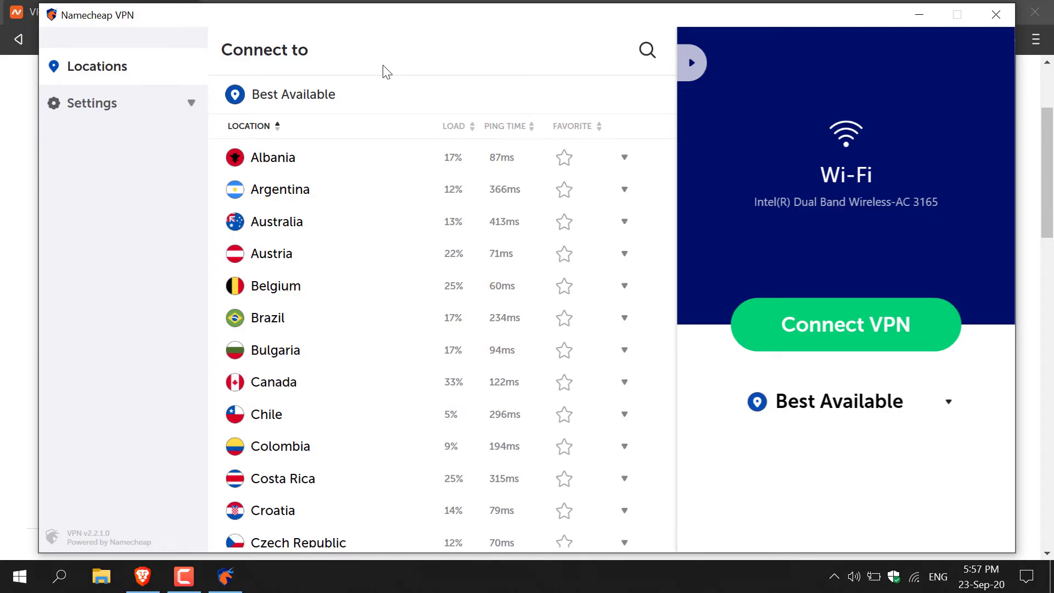
scroll(389, 189, down, 4)
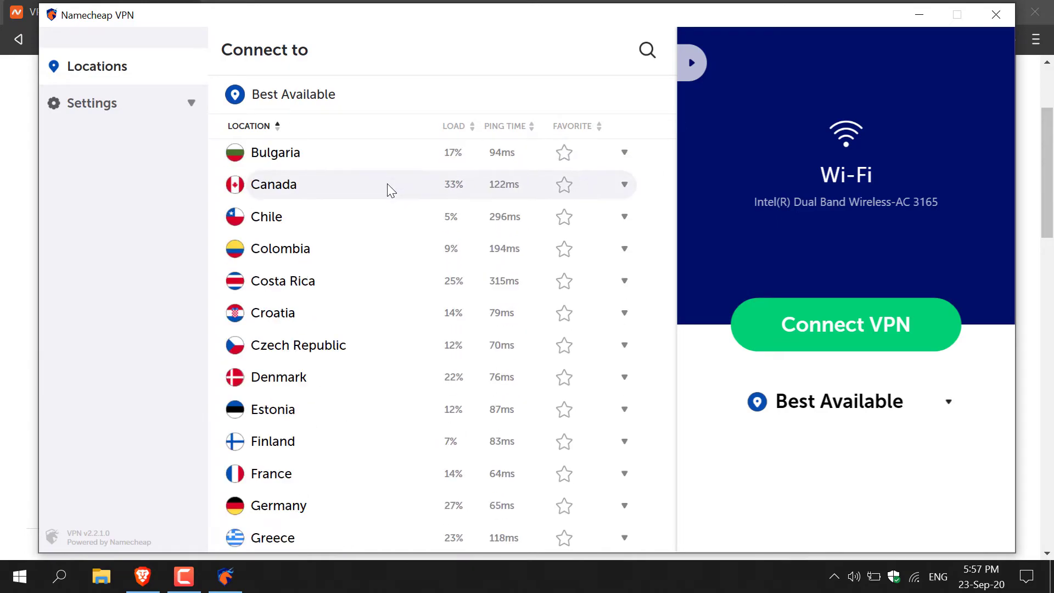
scroll(391, 190, down, 3)
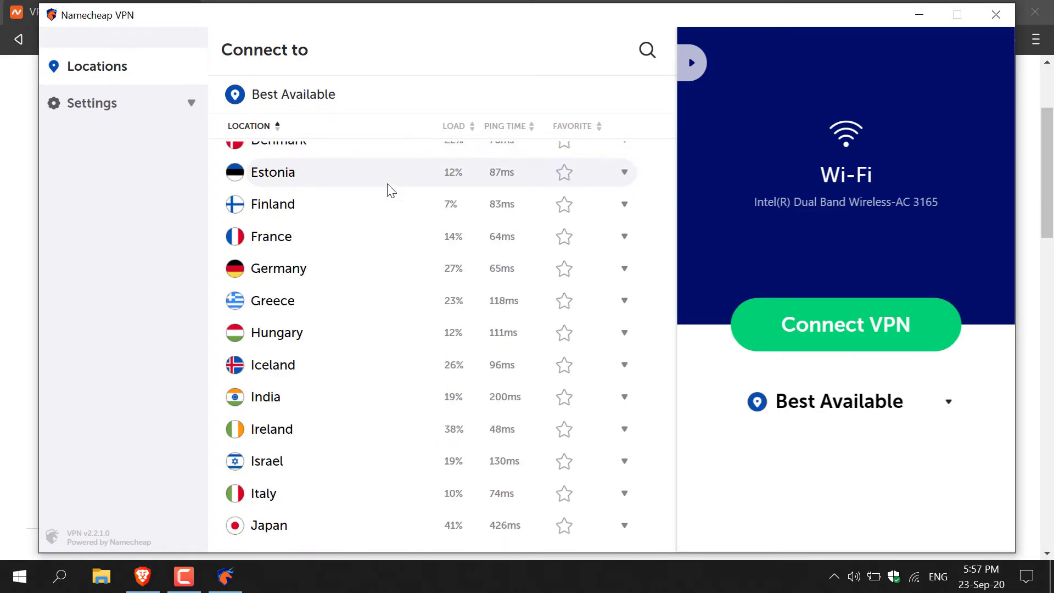
scroll(390, 189, down, 4)
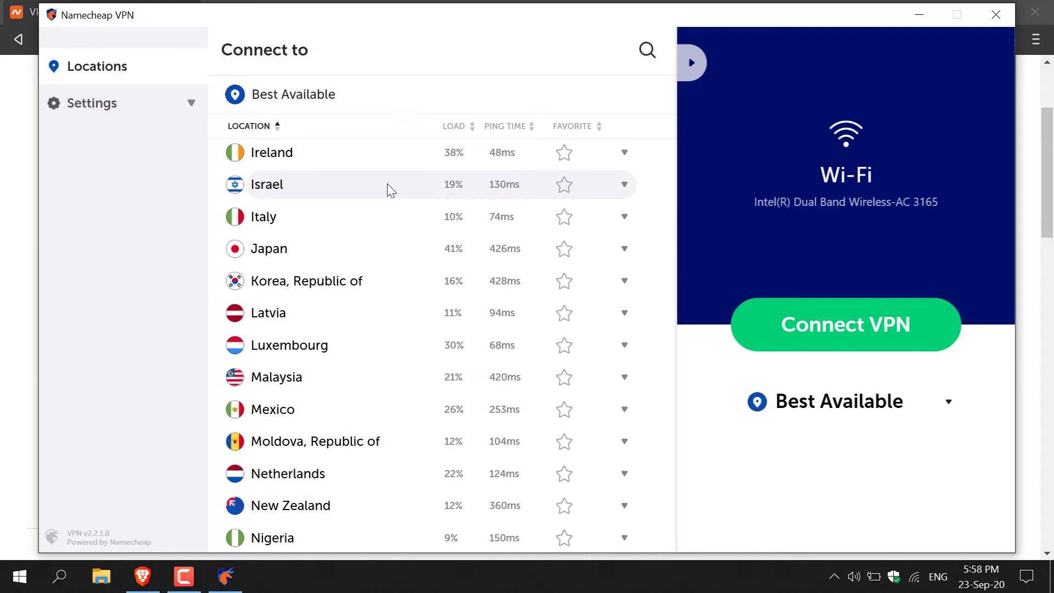
scroll(388, 190, down, 5)
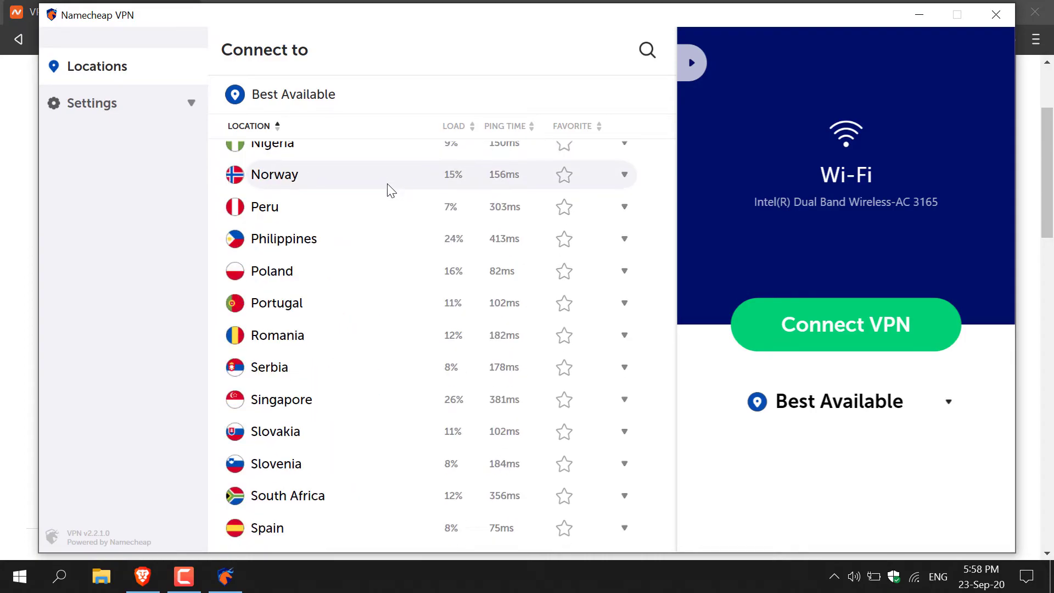
scroll(391, 189, down, 4)
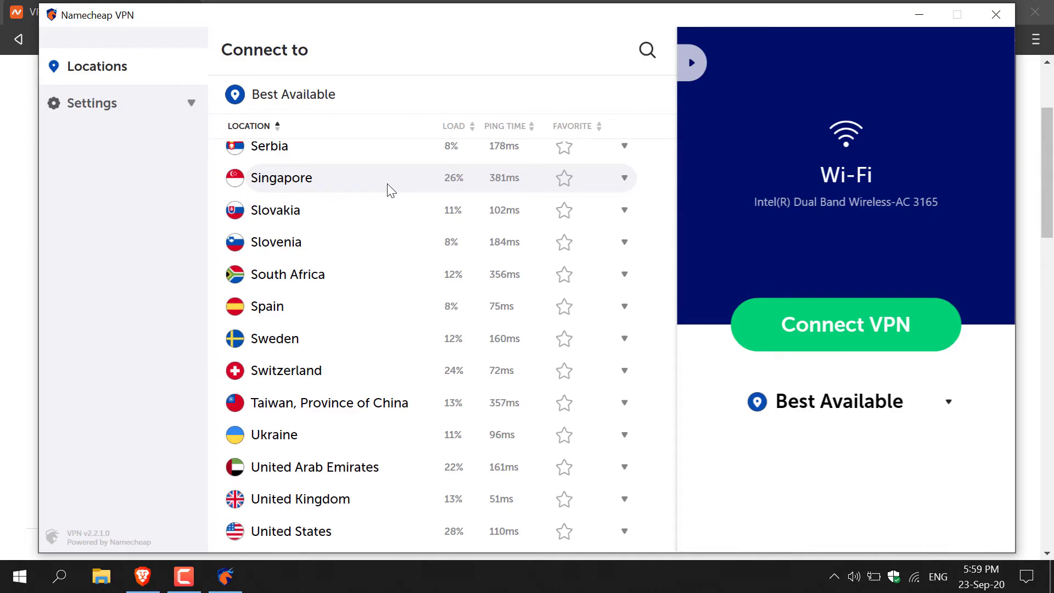
Expand Spain and connect to its Valencia server
click(396, 305)
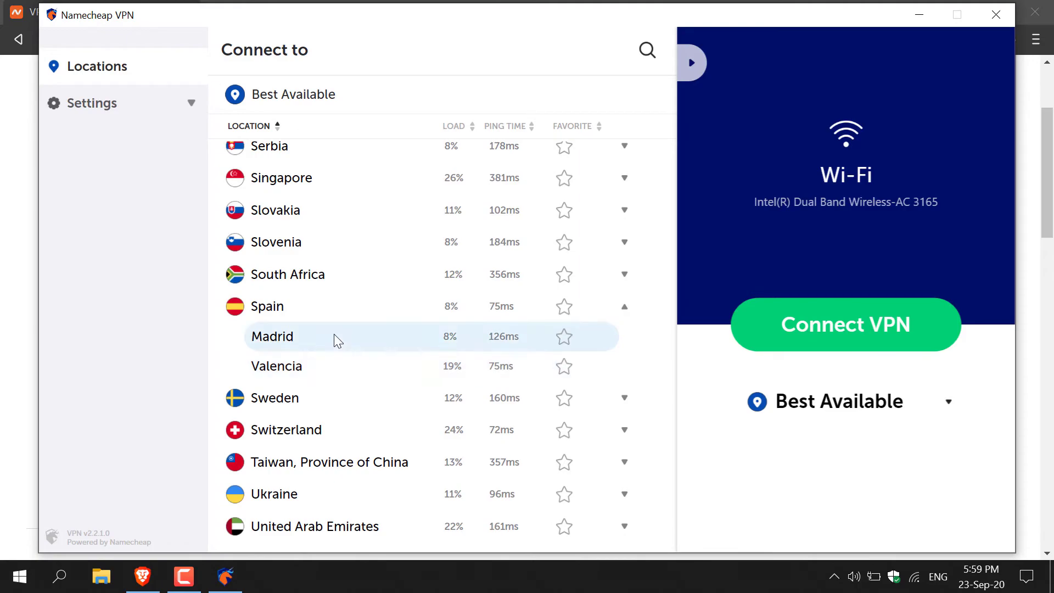
click(339, 366)
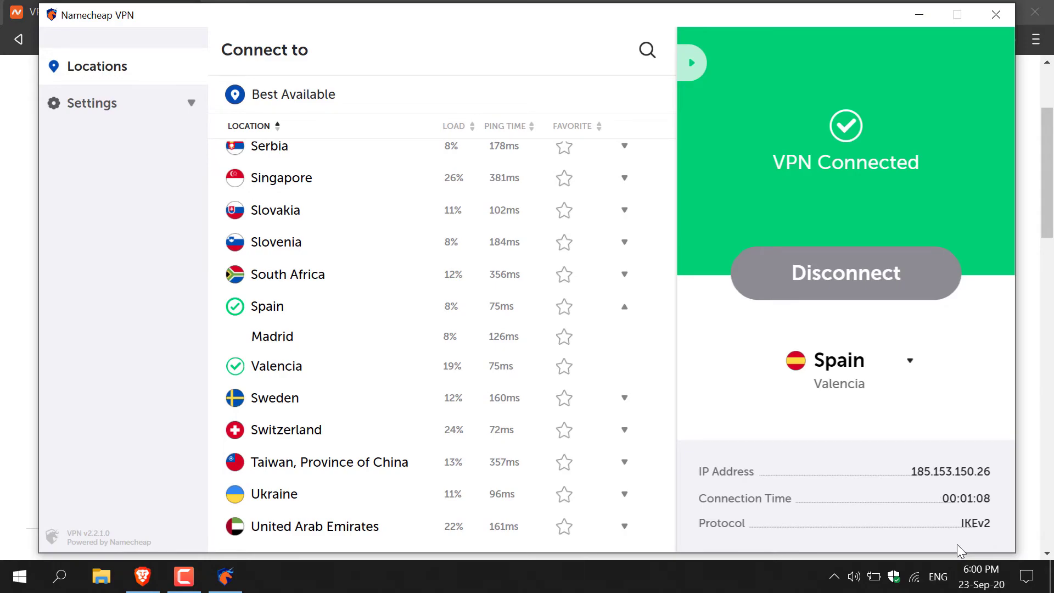
Minimize the VPN app and search DuckDuckGo for 'what is my ip address'
click(922, 13)
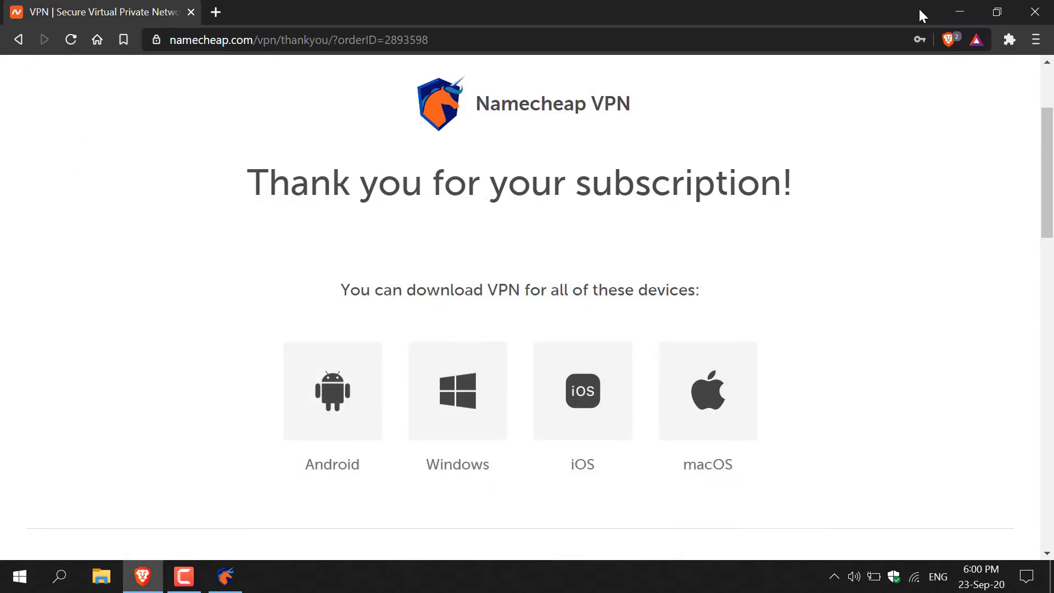
click(96, 40)
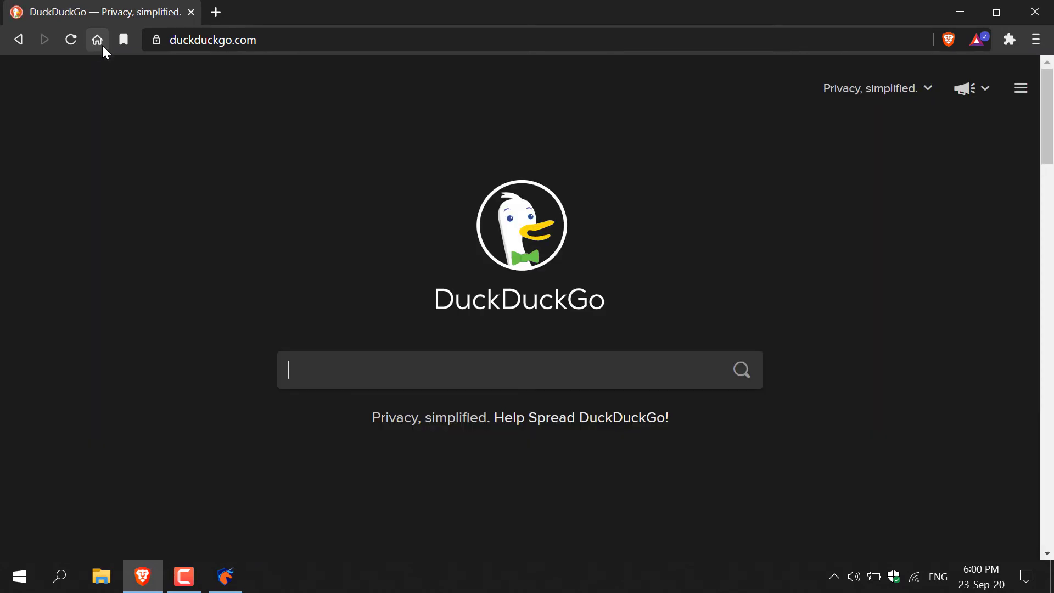
text(what i)
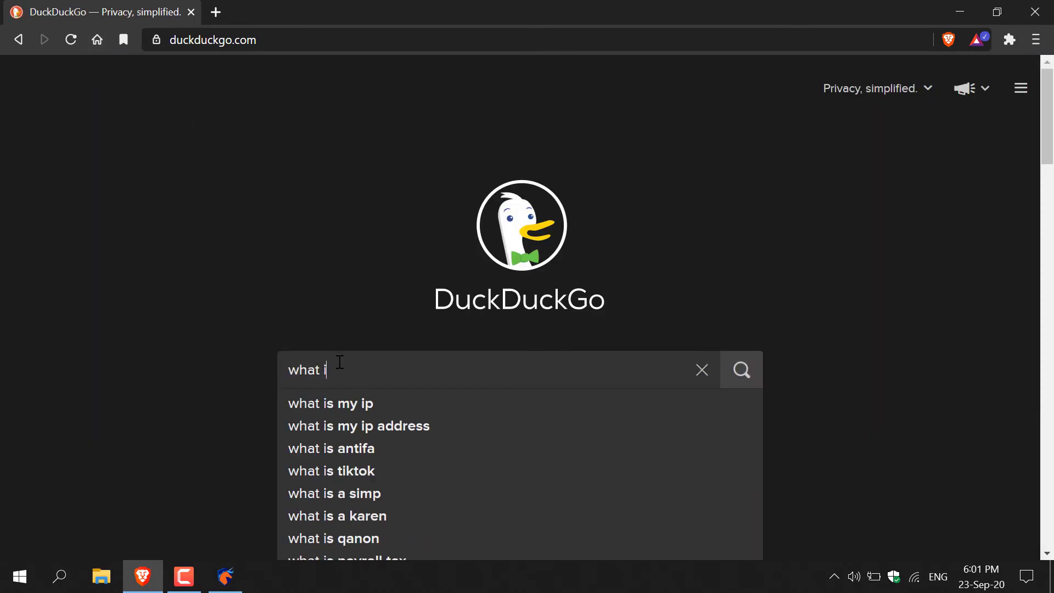
text(s my ip addre)
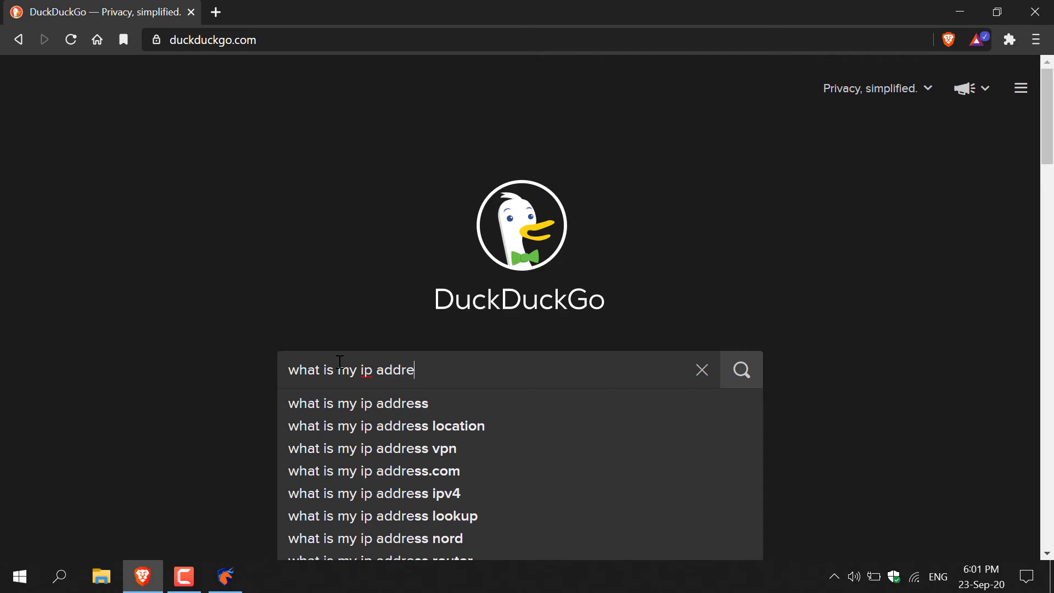
text(ss)
key(Return)
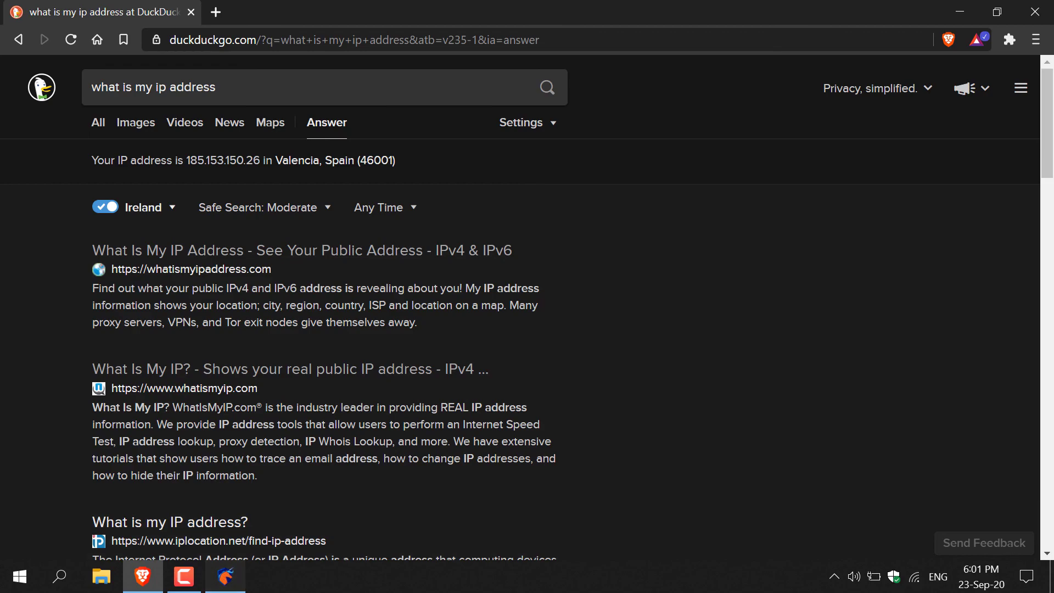
Restore the Namecheap VPN window and disconnect from the Valencia server
click(225, 576)
click(863, 282)
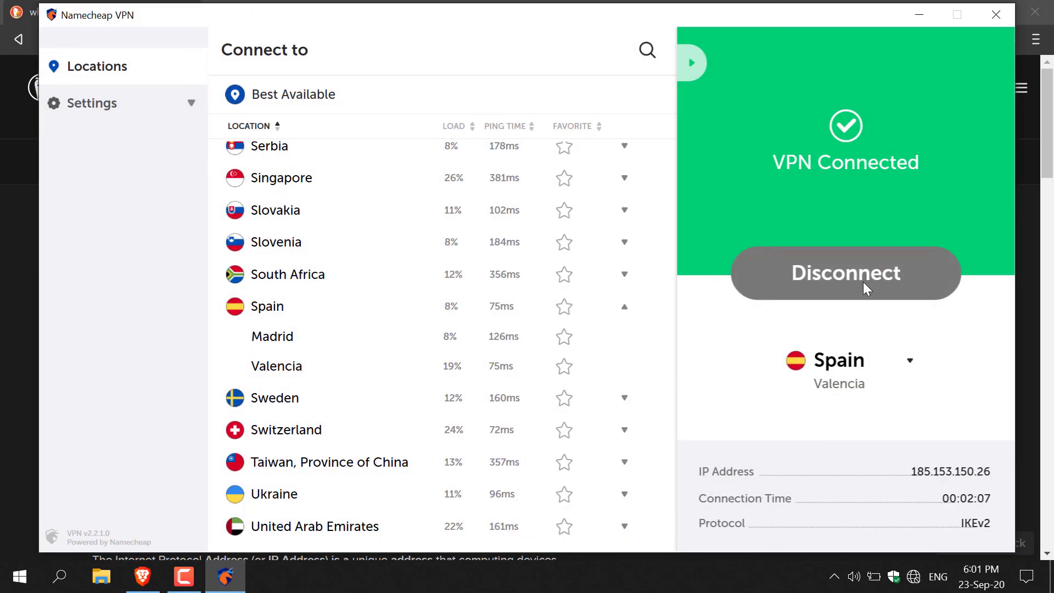